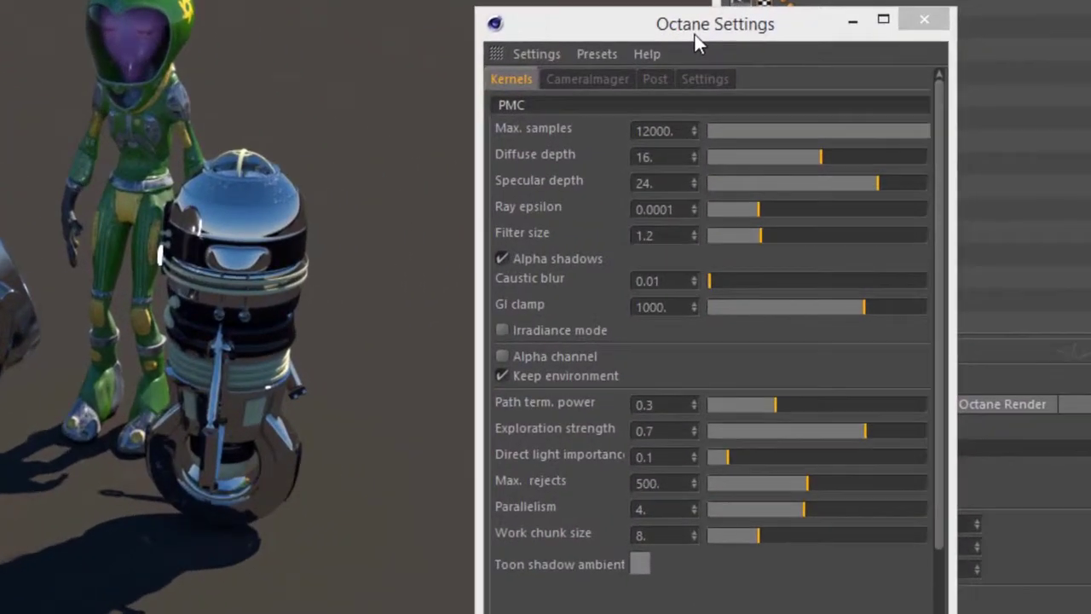
Try the PMC kernel's exploration strength at 0.1 and at 0.95 to compare the caustics in the render
{"action": "left_click", "coordinate": [539, 105]}
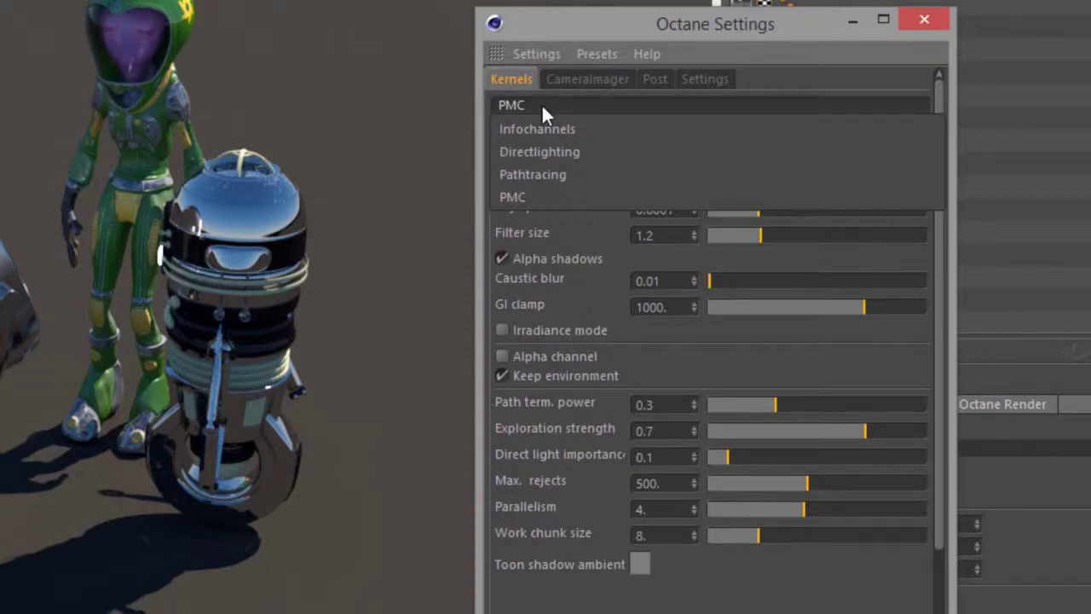
{"action": "left_click", "coordinate": [510, 80]}
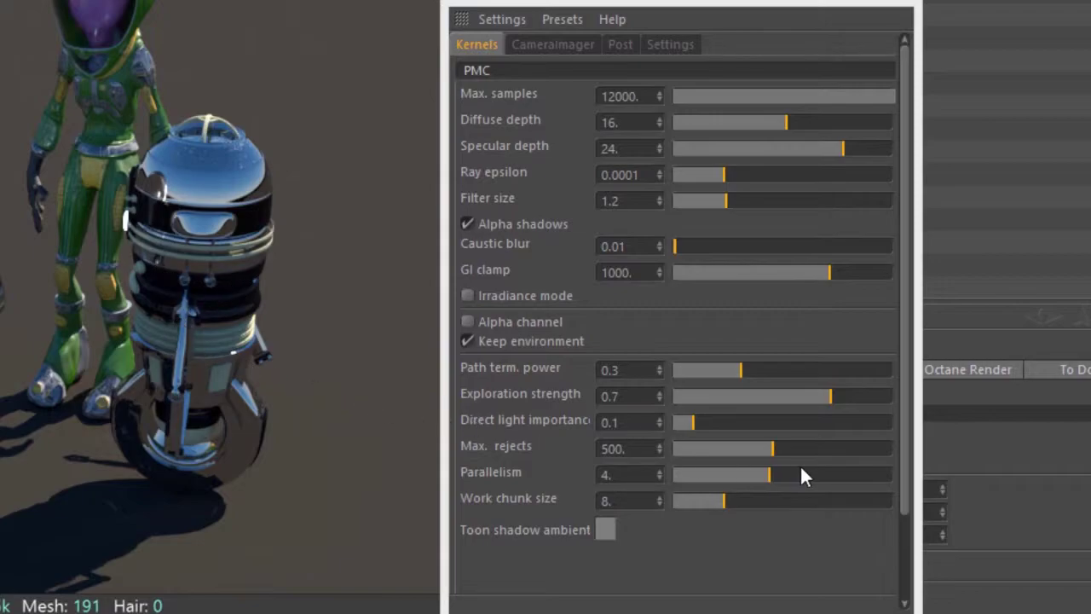
{"action": "left_click_drag", "start_coordinate": [805, 394], "coordinate": [694, 398]}
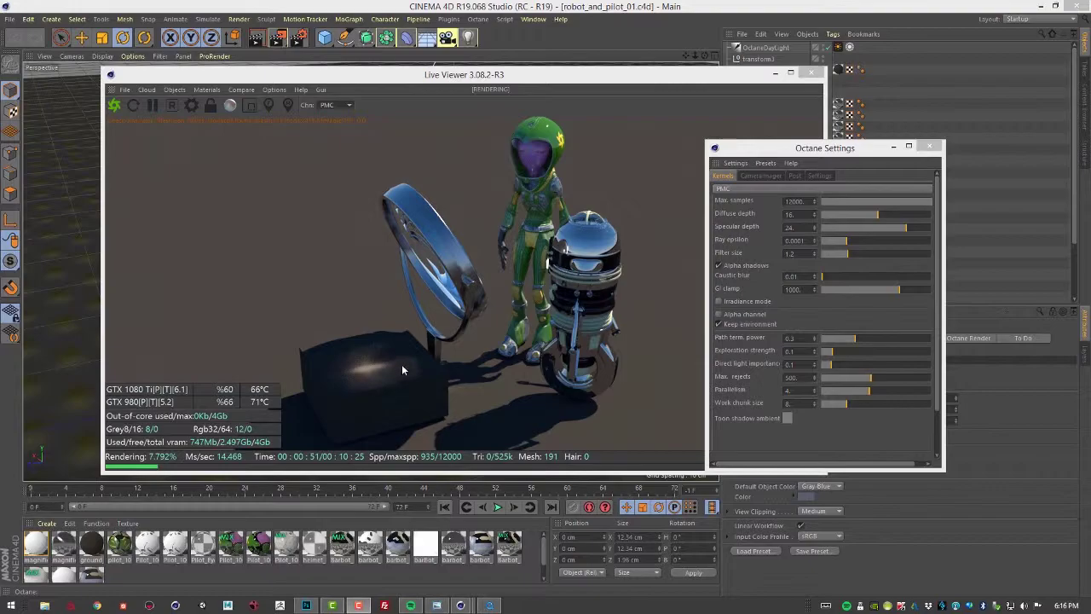
{"action": "left_click_drag", "start_coordinate": [851, 356], "coordinate": [929, 353]}
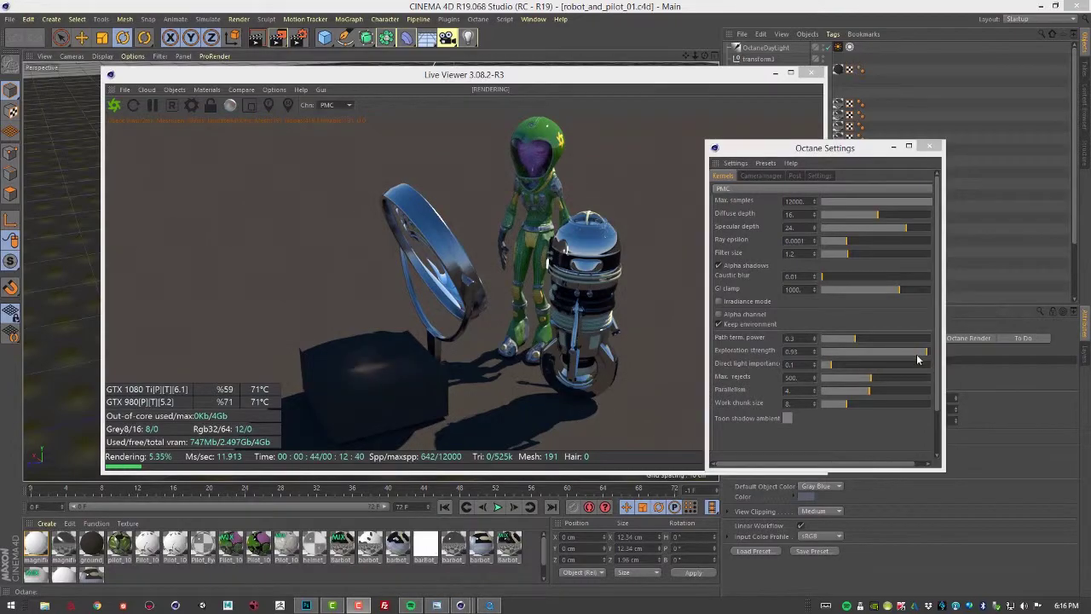
Set the PMC kernel's exploration strength to 0.4
{"action": "left_click_drag", "start_coordinate": [913, 357], "coordinate": [867, 357]}
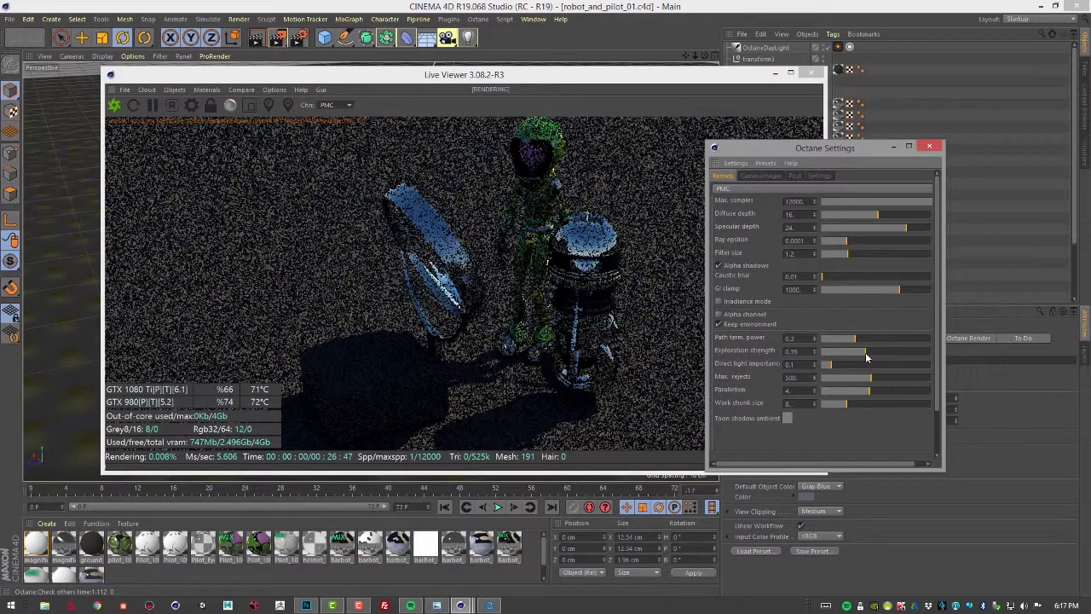
{"action": "double_click", "coordinate": [792, 352]}
{"action": "type", "text": "0.4"}
{"action": "key", "text": "Return"}
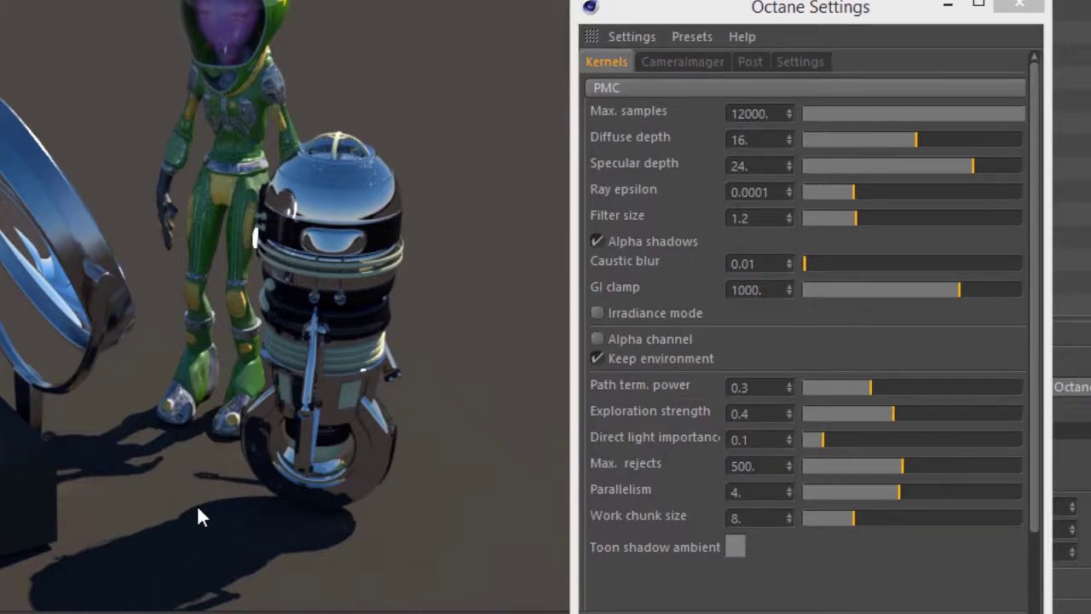
Try a direct light importance of about 0.916
{"action": "scroll", "coordinate": [886, 460], "scroll_direction": "down", "scroll_amount": 1}
{"action": "left_click_drag", "start_coordinate": [889, 436], "coordinate": [1012, 440]}
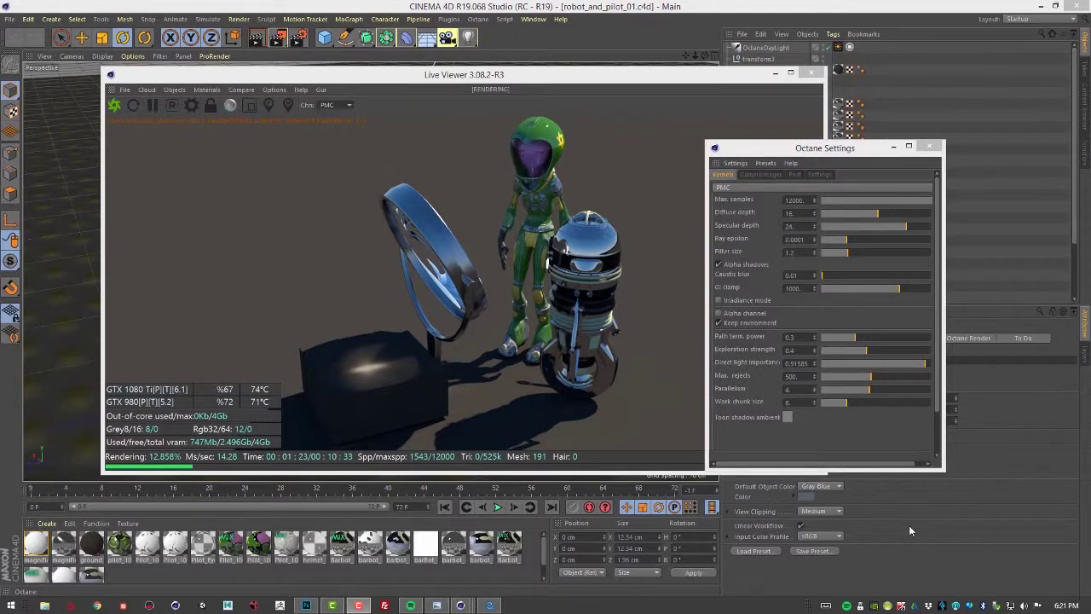
Raise the kernel's max. rejects to 919 and lower the direct light importance to 0.03475
{"action": "double_click", "coordinate": [796, 375]}
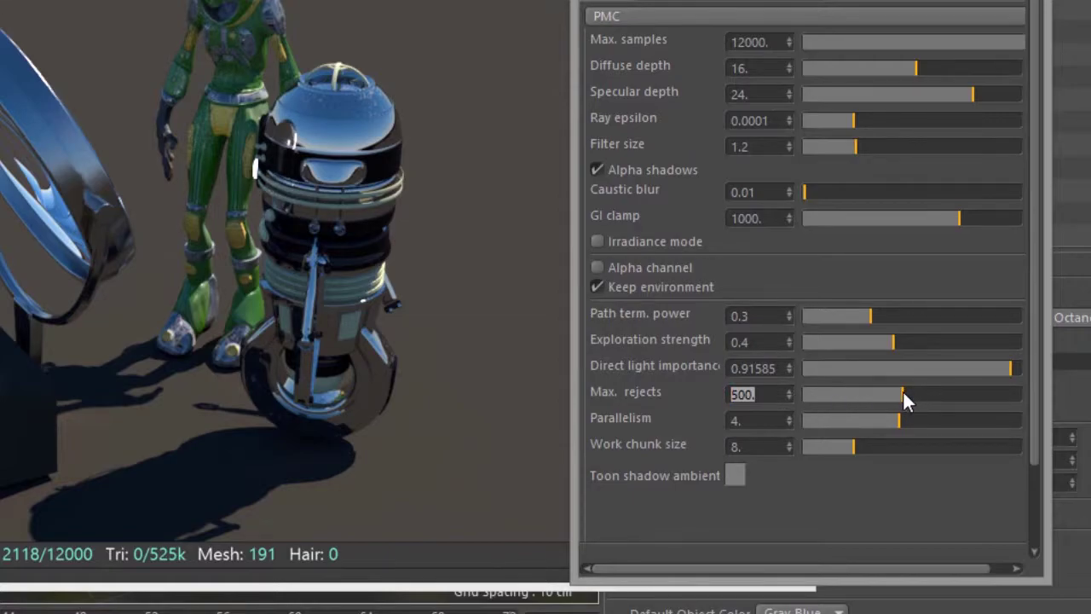
{"action": "type", "text": "518"}
{"action": "key", "text": "Return"}
{"action": "left_click_drag", "start_coordinate": [919, 394], "coordinate": [1010, 393]}
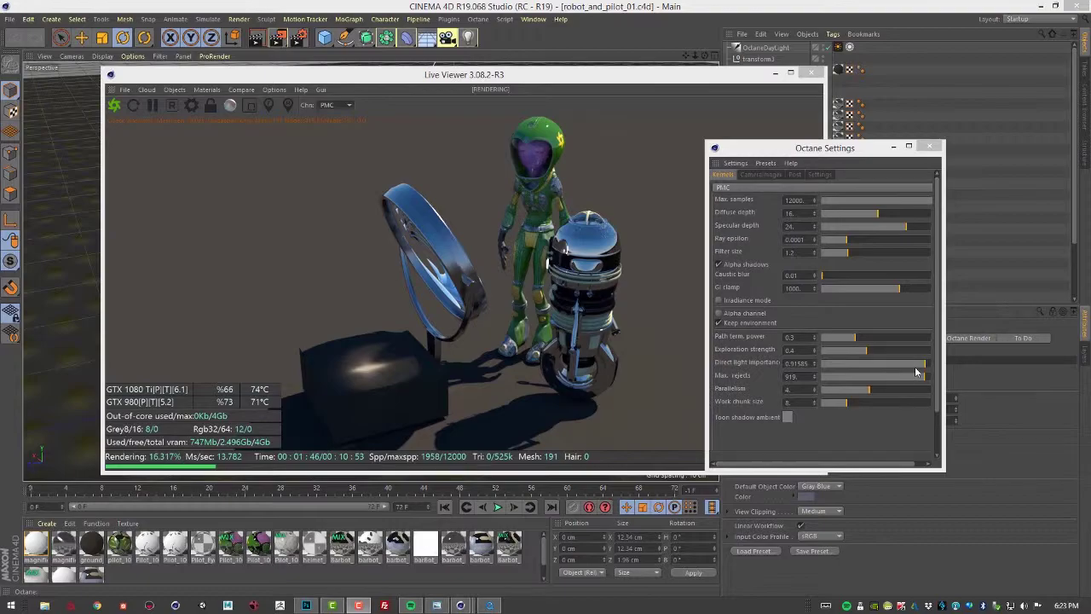
{"action": "left_click_drag", "start_coordinate": [916, 368], "coordinate": [823, 373]}
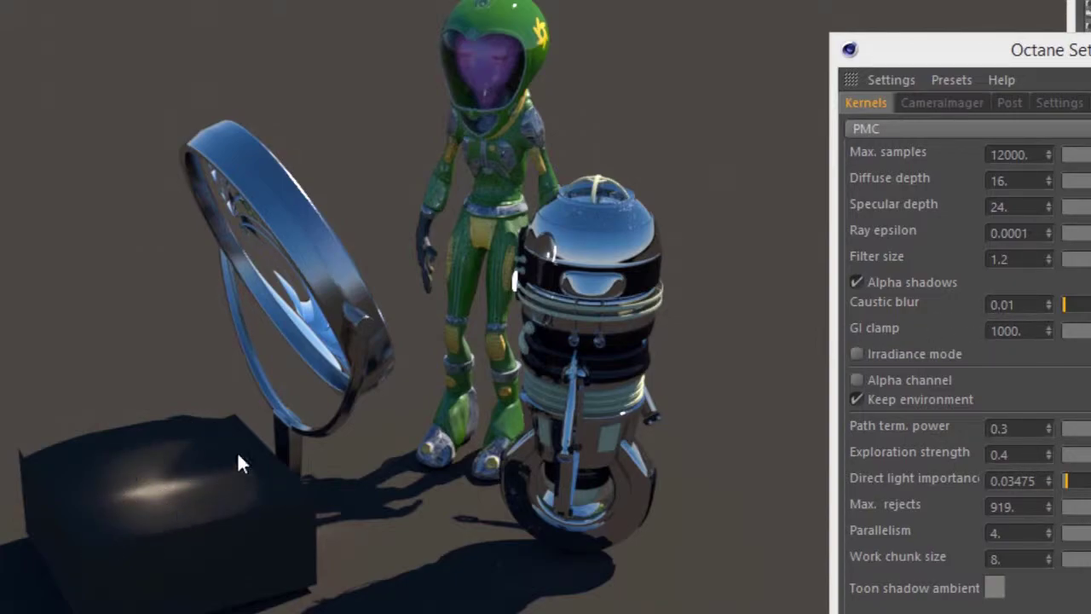
Test caustic blur at 0.1, 0.25 and 0.295, and settle on a value of 0.005
{"action": "double_click", "coordinate": [1002, 305]}
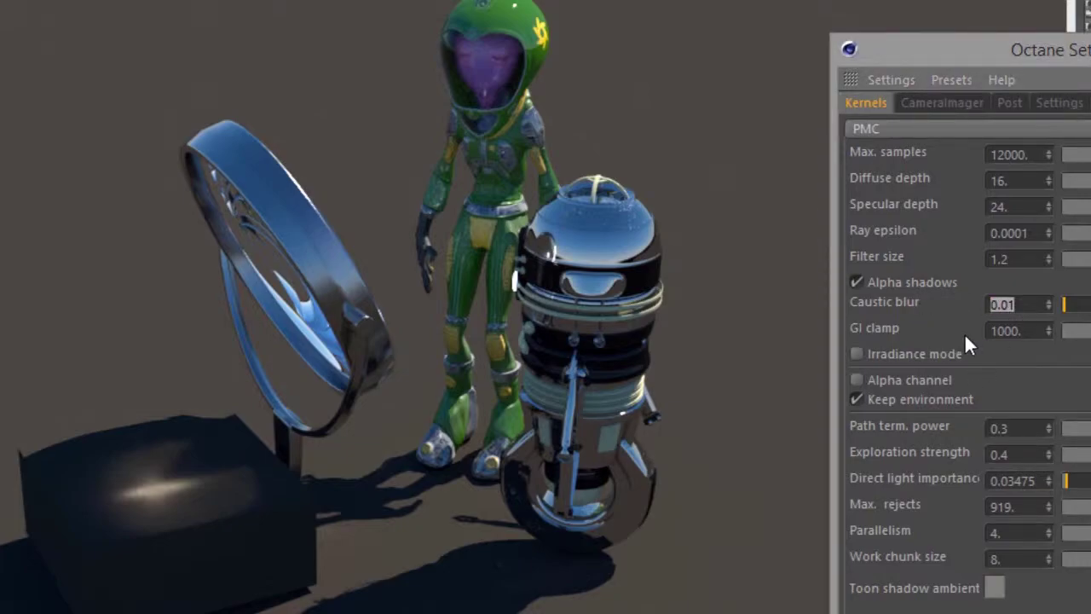
{"action": "type", "text": "0.1"}
{"action": "key", "text": "Return"}
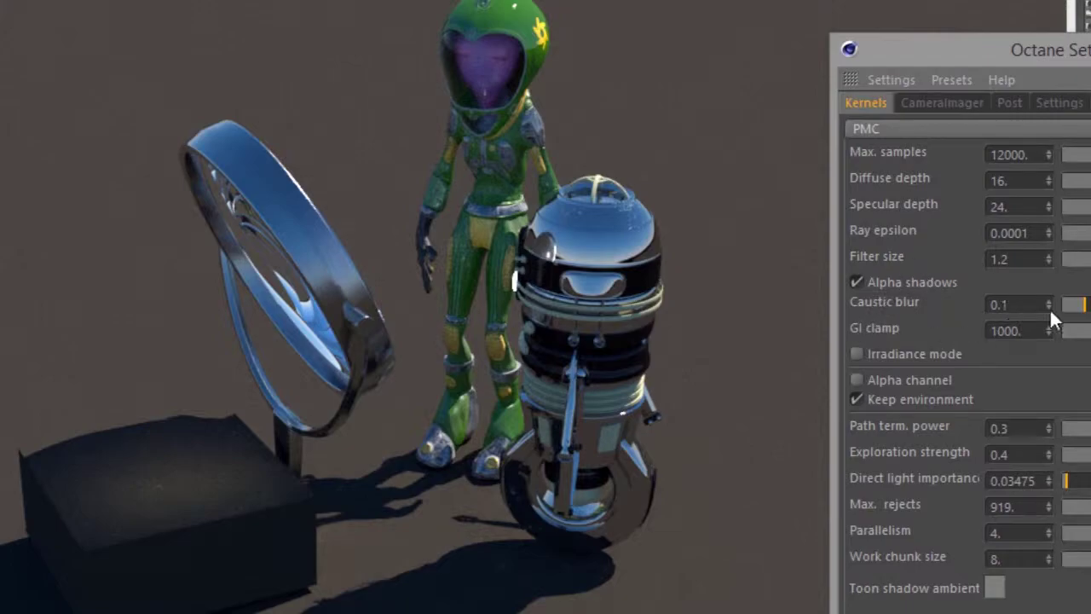
{"action": "left_click_drag", "start_coordinate": [1086, 304], "coordinate": [1090, 304]}
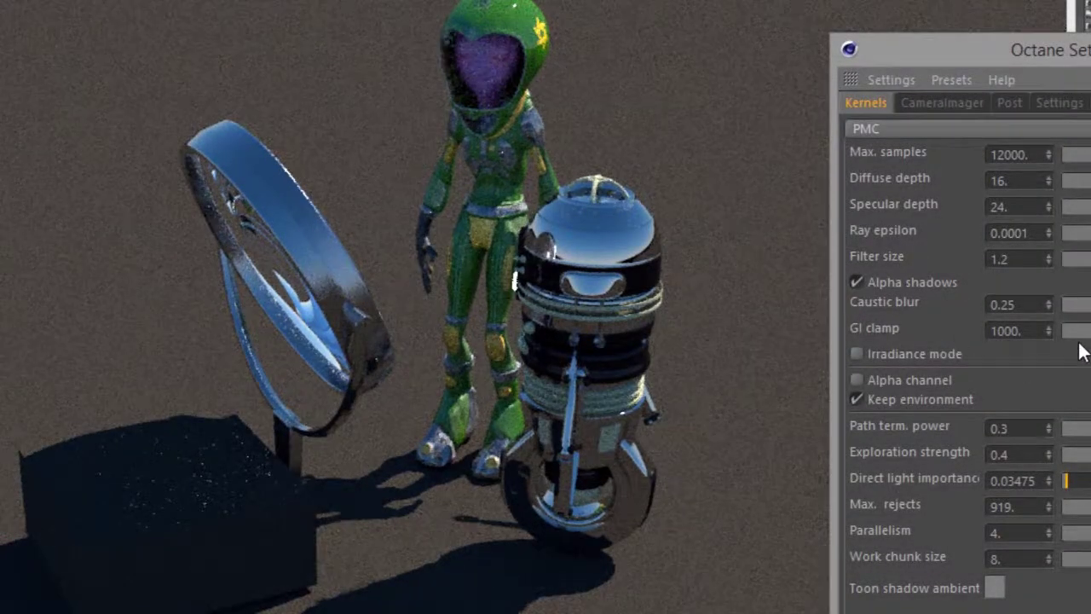
{"action": "left_click_drag", "start_coordinate": [1087, 304], "coordinate": [1090, 304]}
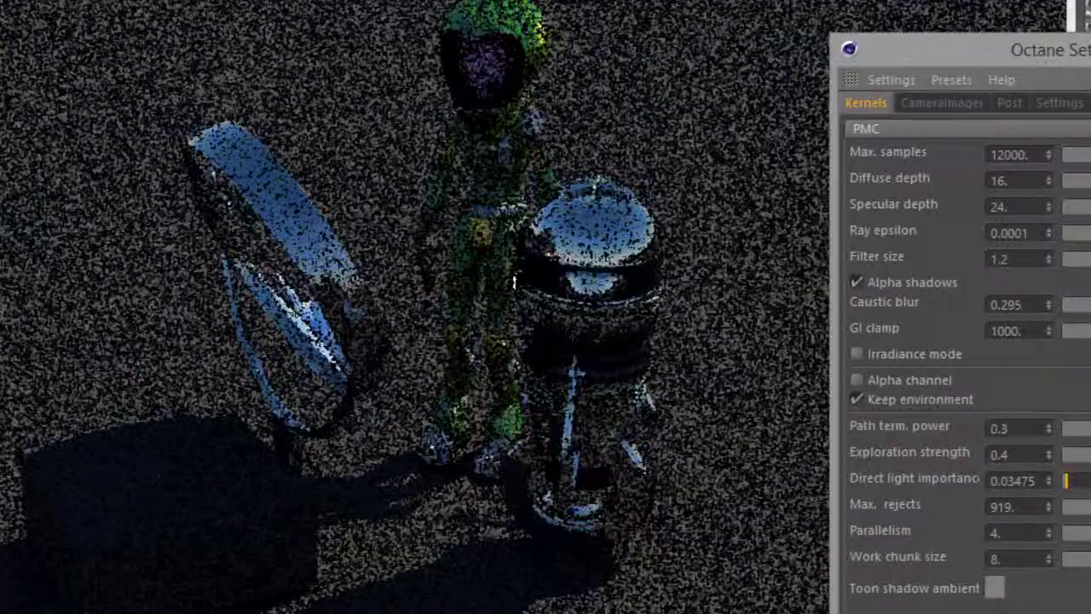
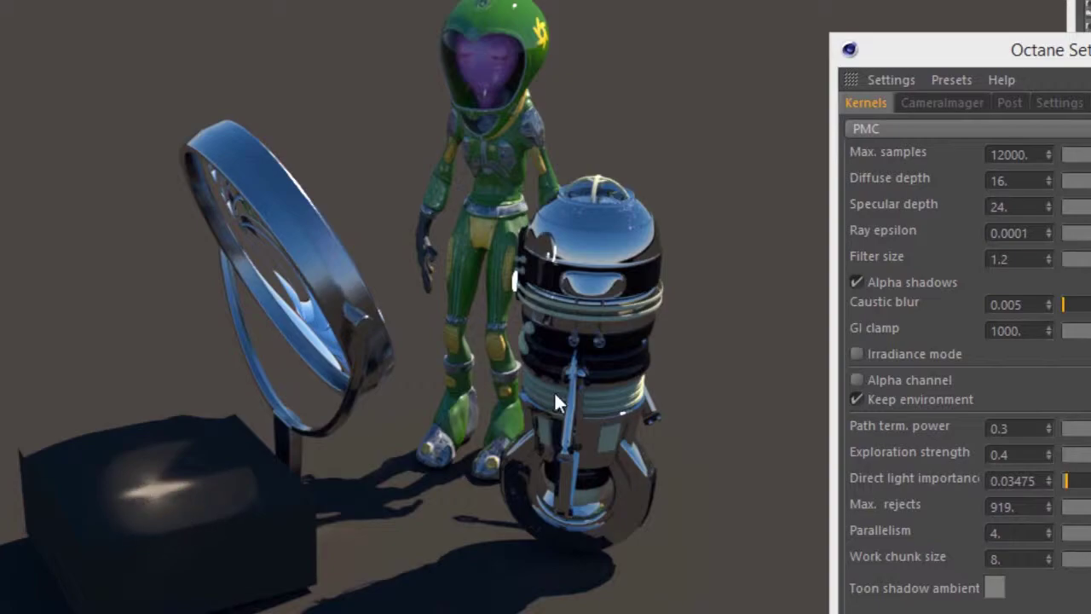
Try a GI clamp of 10 to compare the brightness of the caustics on the box
{"action": "left_click", "coordinate": [1033, 336]}
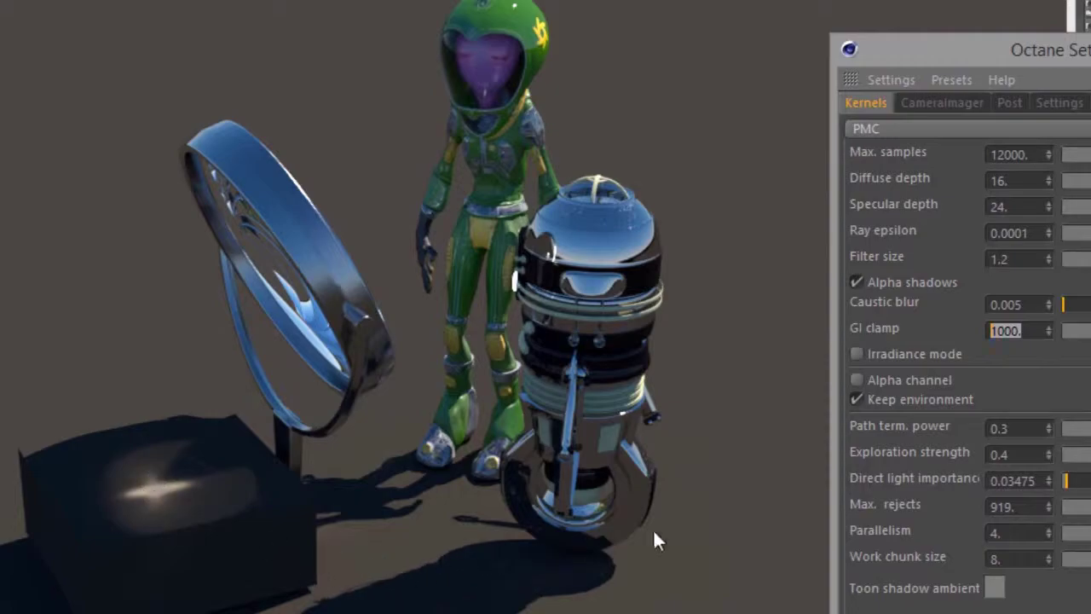
{"action": "type", "text": "10"}
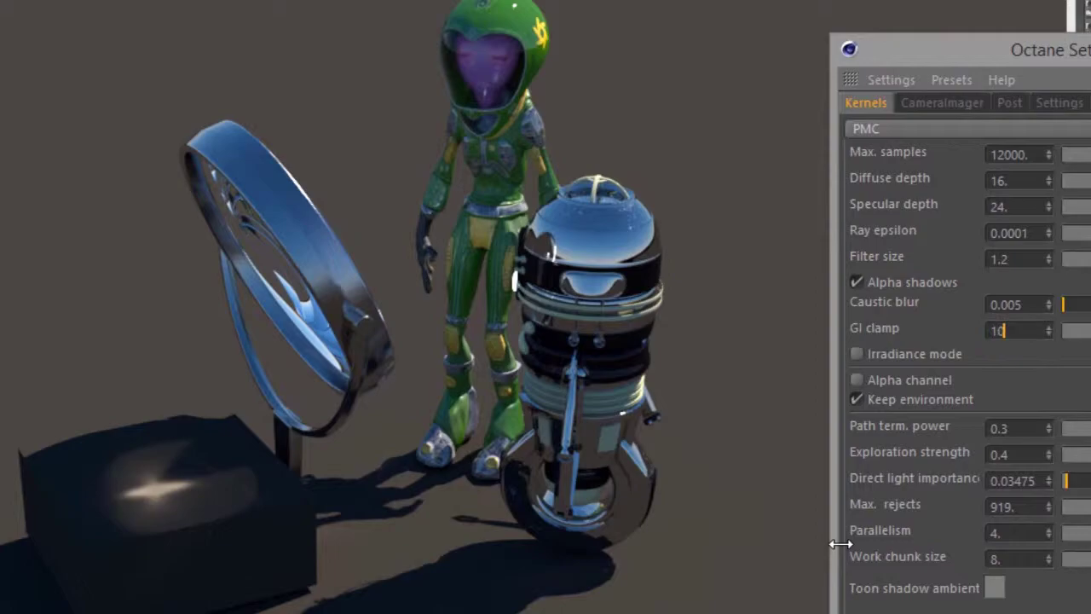
{"action": "key", "text": "Return"}
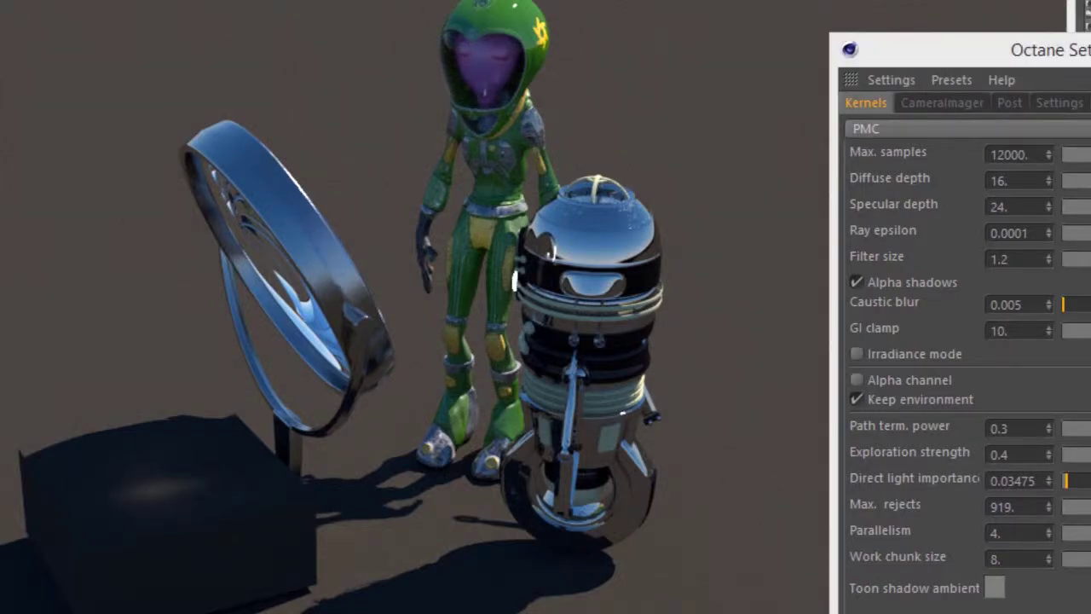
Set the GI clamp to 10000
{"action": "left_click", "coordinate": [1014, 329]}
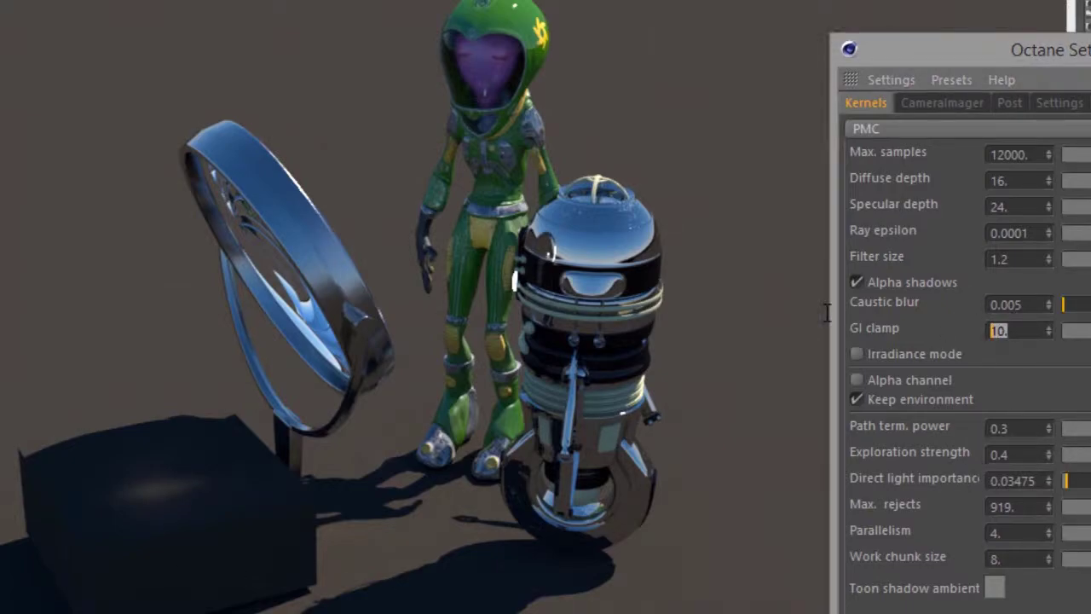
{"action": "type", "text": "10000"}
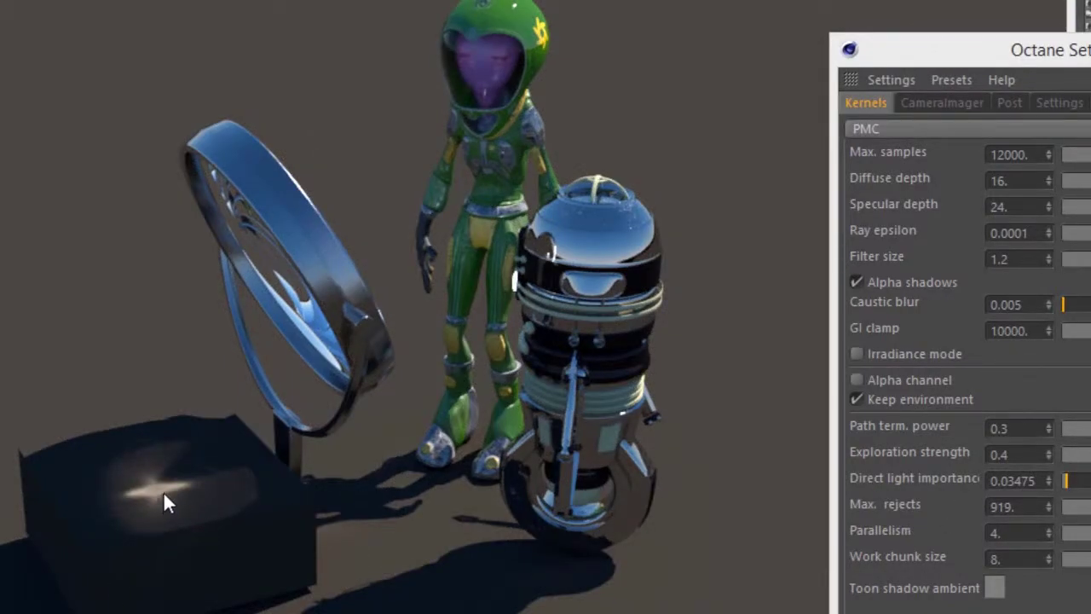
{"action": "left_click", "coordinate": [1009, 330]}
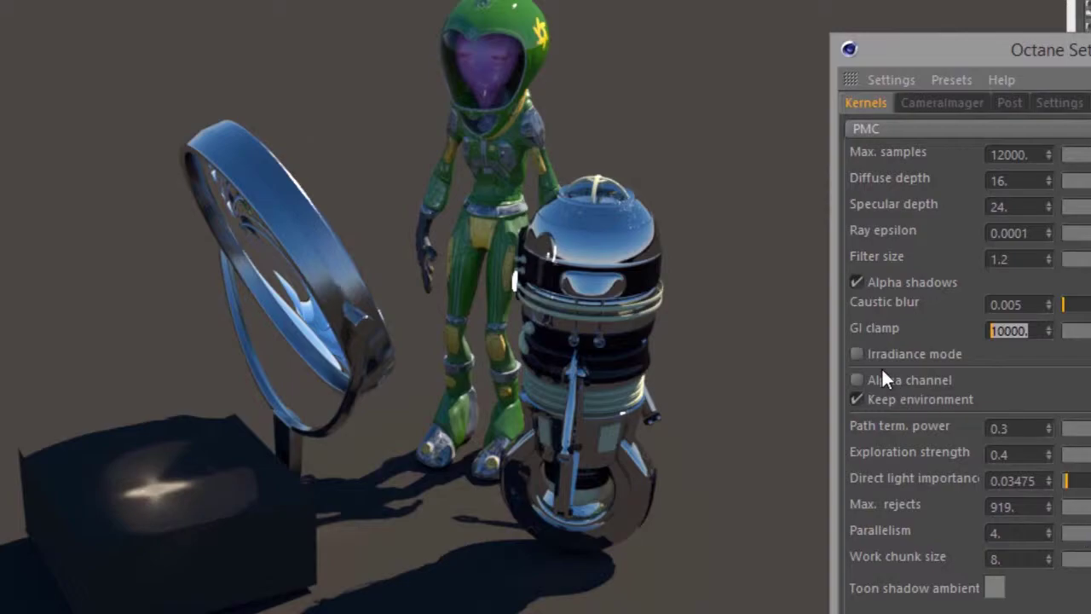
Preview the scene in irradiance mode and switch the mode back off
{"action": "left_click", "coordinate": [857, 355]}
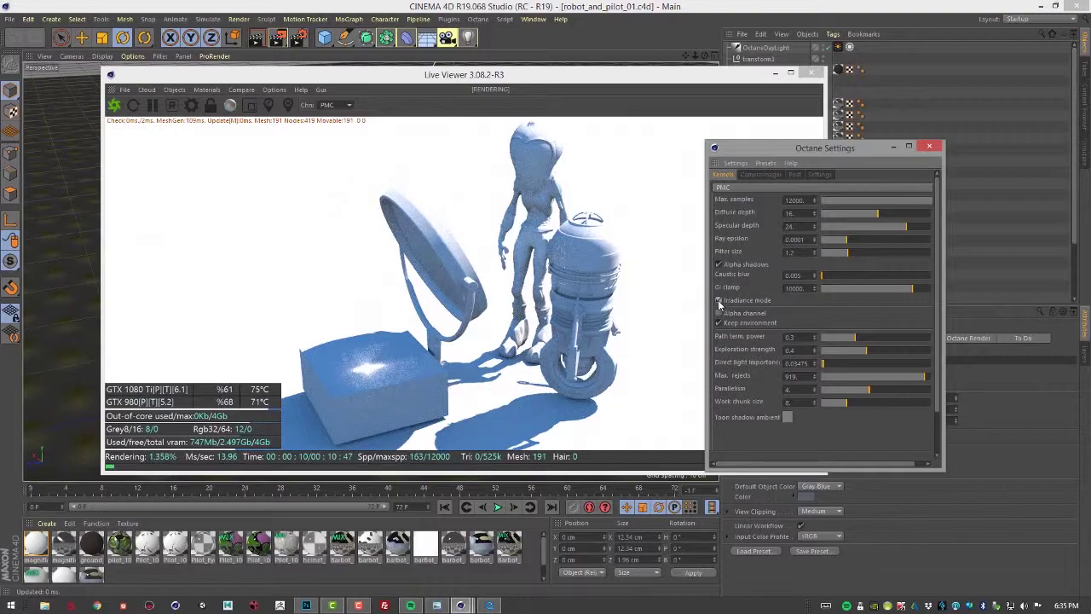
{"action": "left_click", "coordinate": [720, 301]}
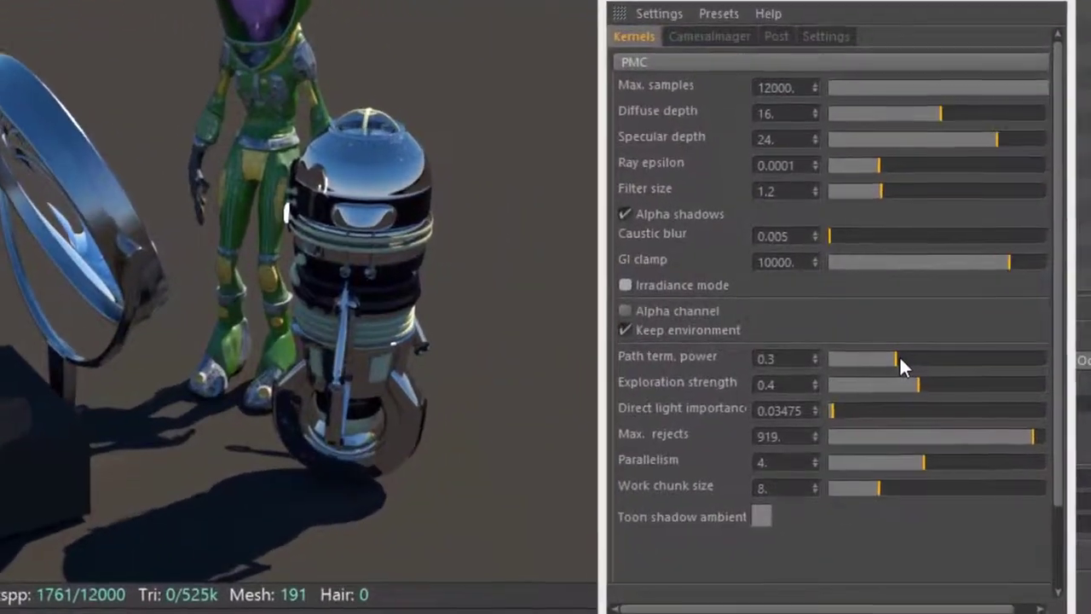
Test the path termination power at 0.815 and settle on 0.175
{"action": "left_click_drag", "start_coordinate": [899, 358], "coordinate": [1013, 358]}
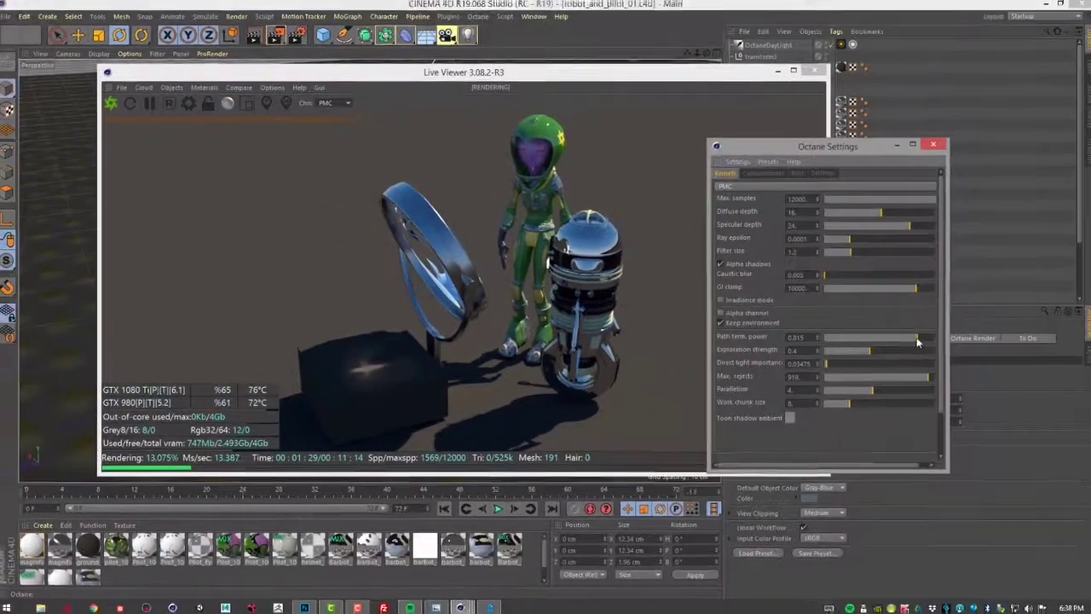
{"action": "left_click_drag", "start_coordinate": [910, 338], "coordinate": [841, 346]}
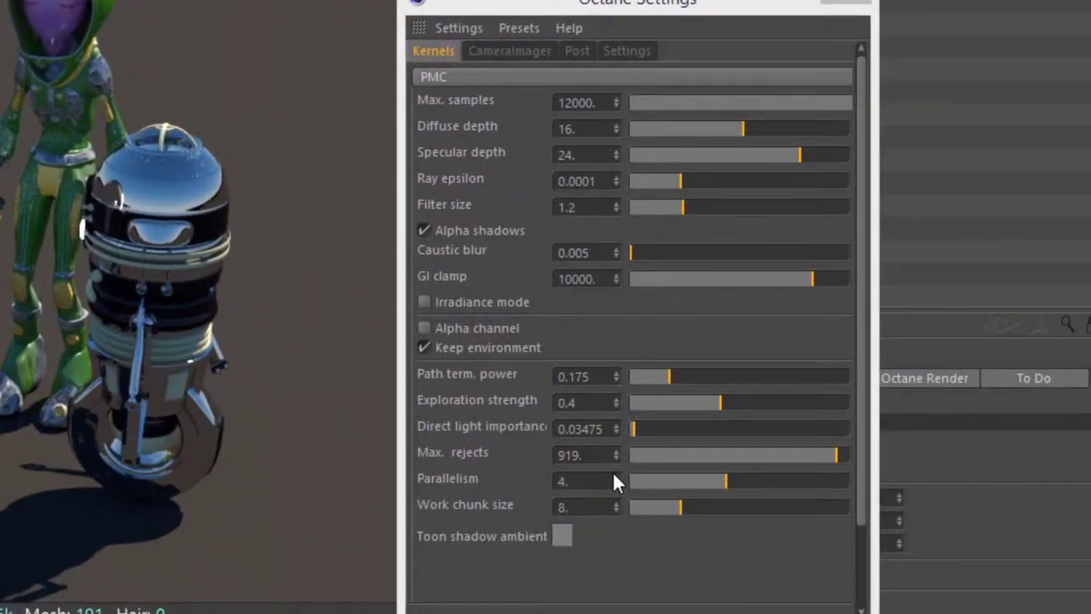
Raise the kernel's work chunk size to 16
{"action": "double_click", "coordinate": [583, 512]}
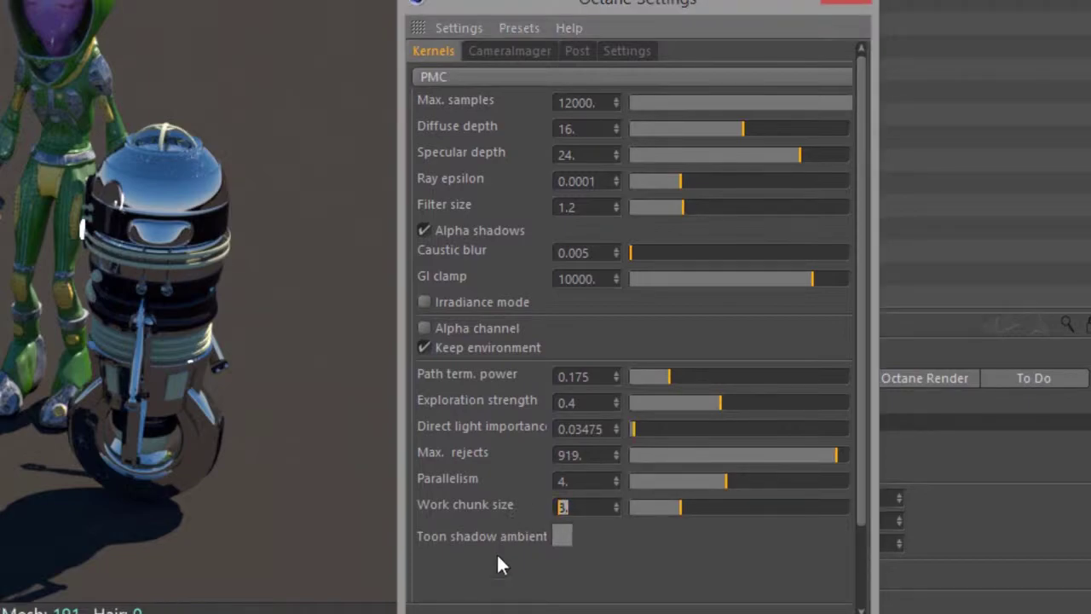
{"action": "type", "text": "3"}
{"action": "left_click_drag", "start_coordinate": [680, 505], "coordinate": [745, 510]}
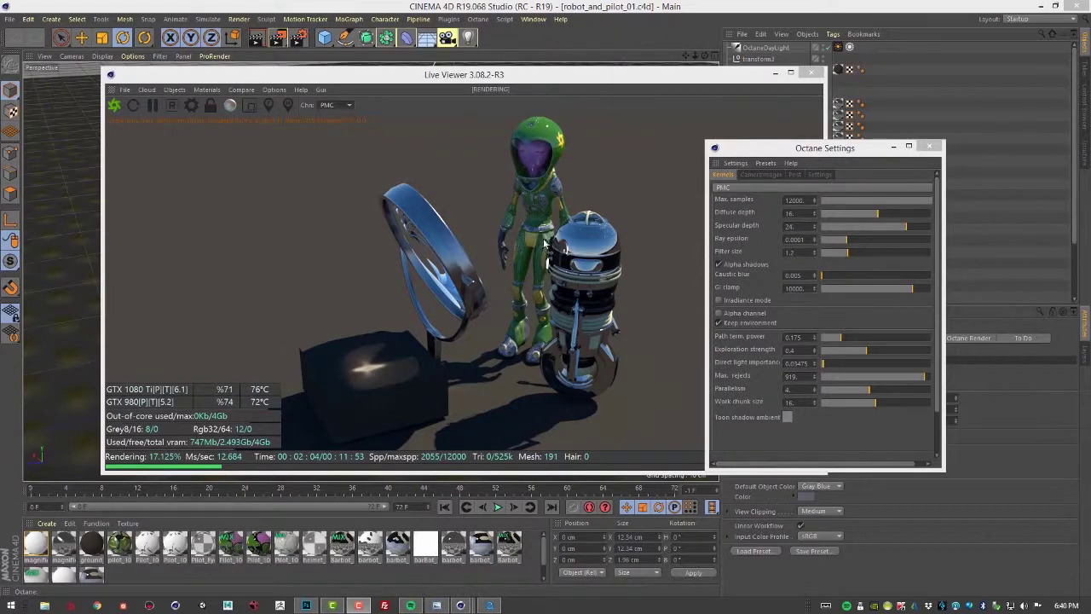
Orbit the live render camera around to view the pilot, robot and magnifying glass from another side
{"action": "left_click_drag", "start_coordinate": [522, 273], "coordinate": [648, 309]}
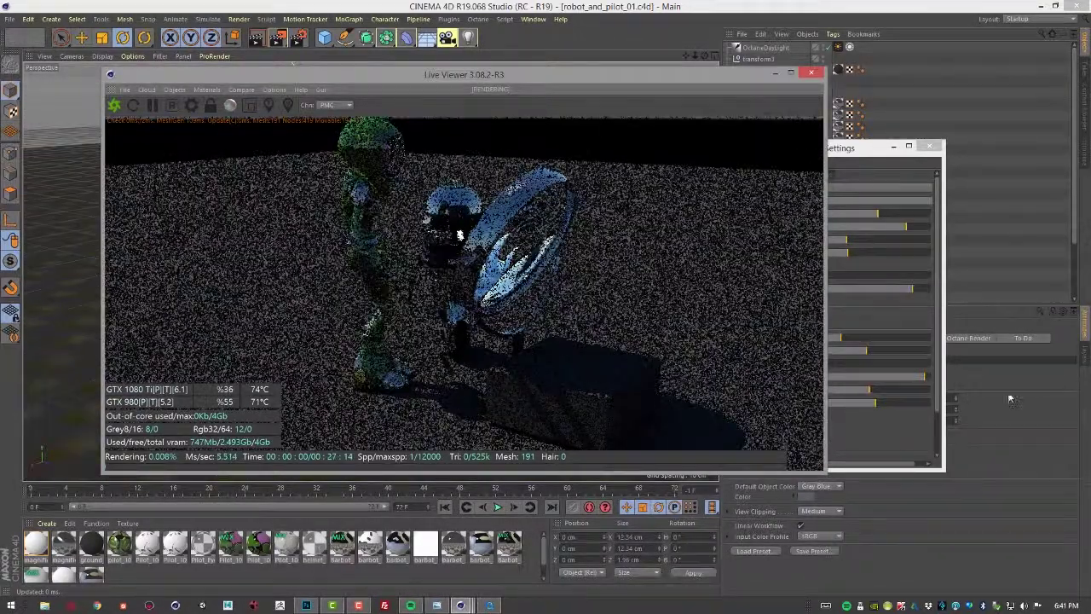